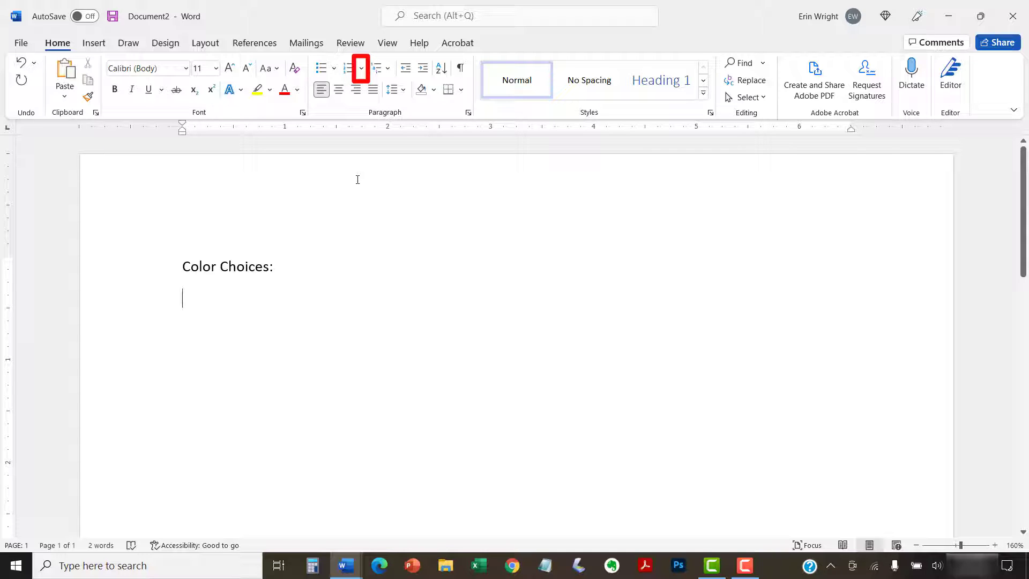
- Type Red, Blue and Green as a 1. 2. 3. numbered list, then end the list after Green
left_click(362, 69)
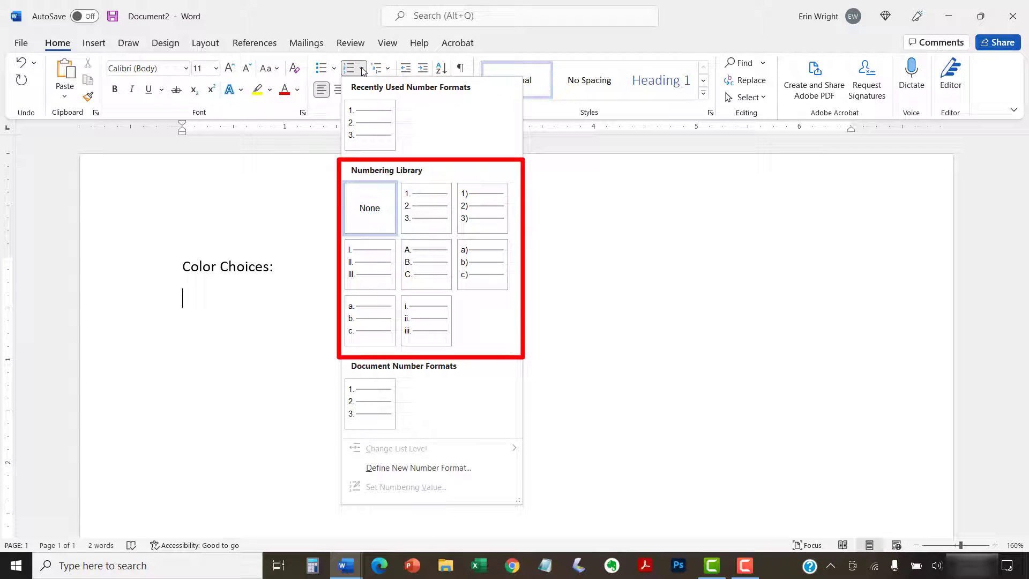
left_click(417, 208)
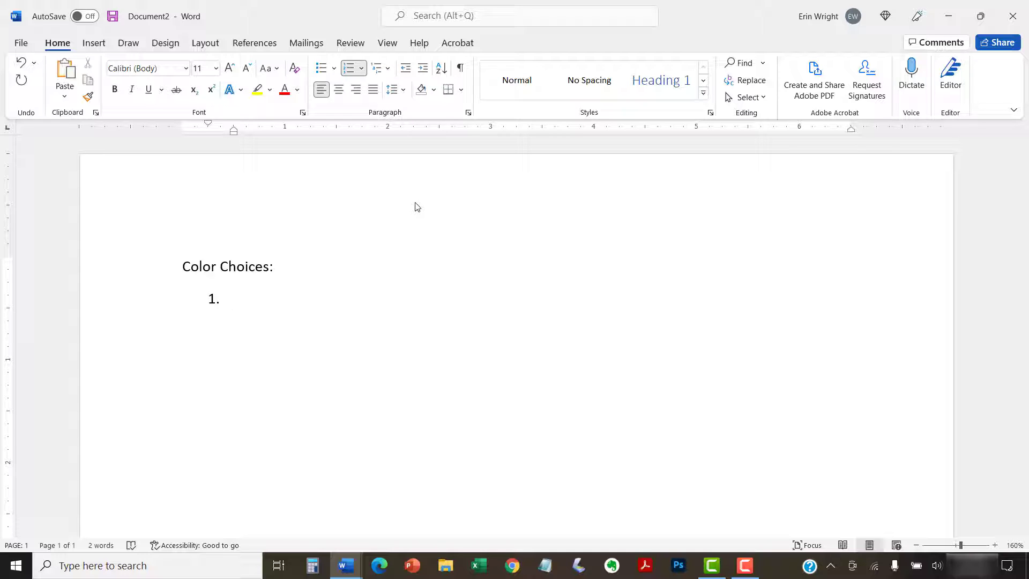
type("Red")
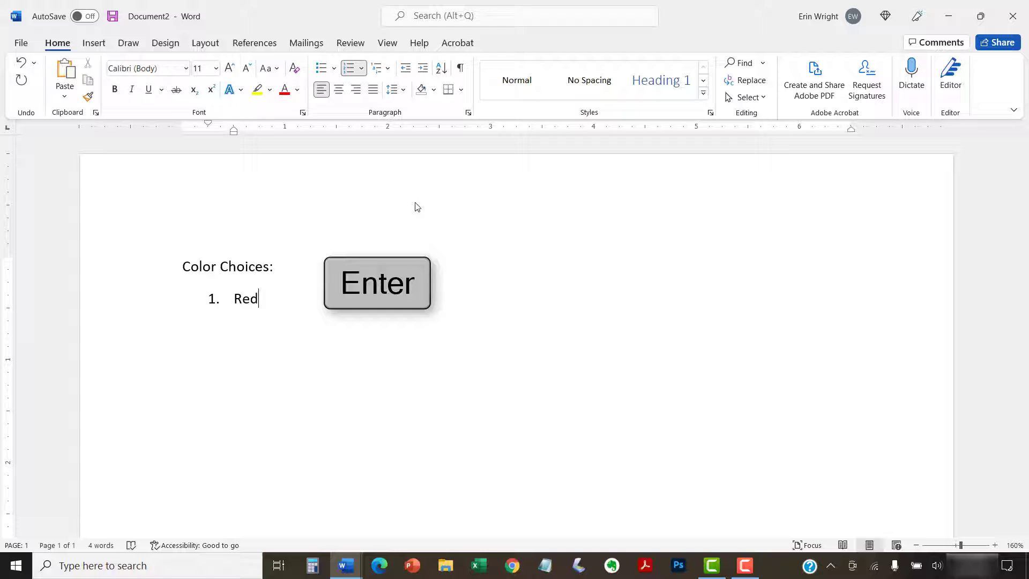
key("Return")
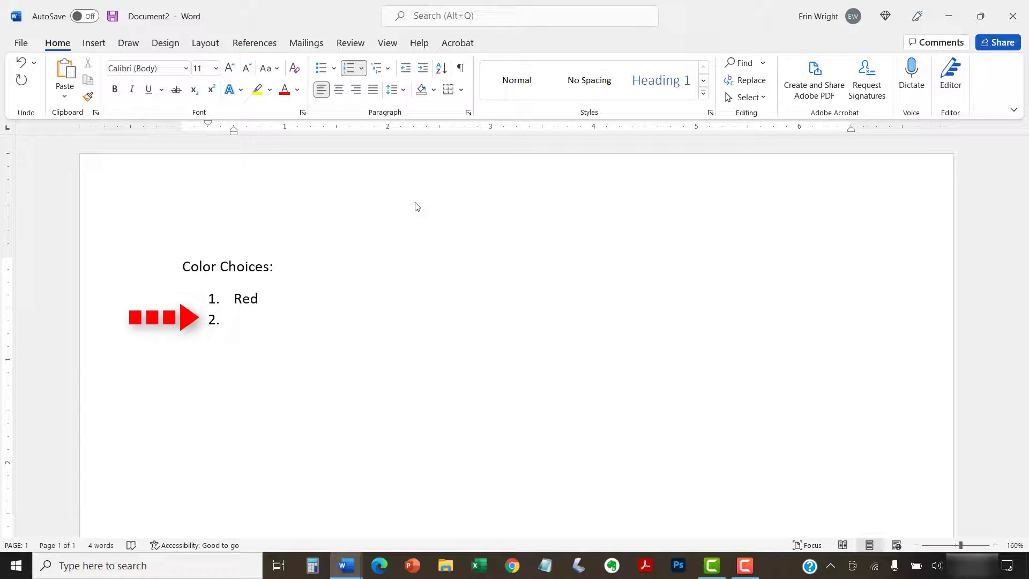
type("Blue")
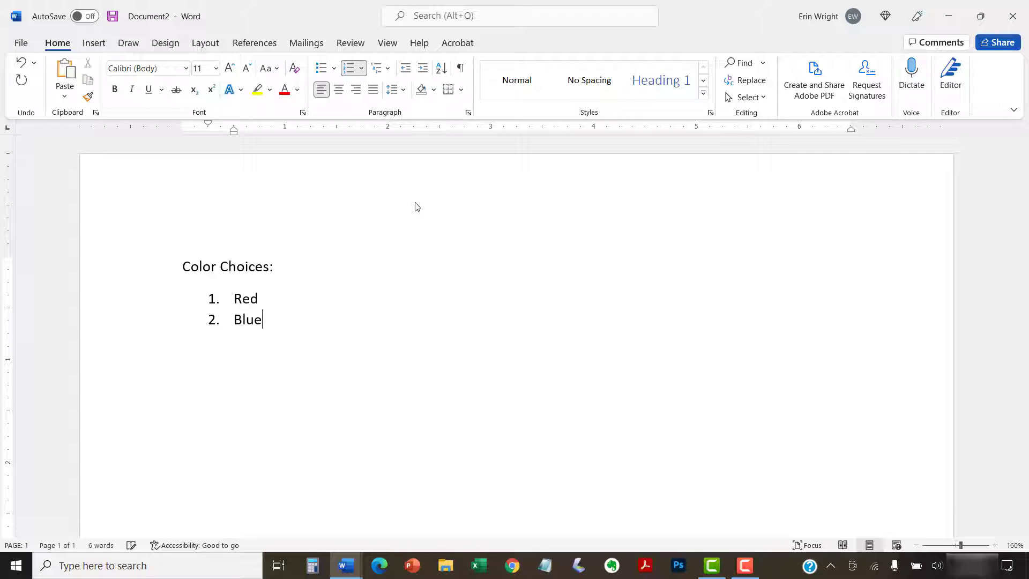
key("Return")
type("Green")
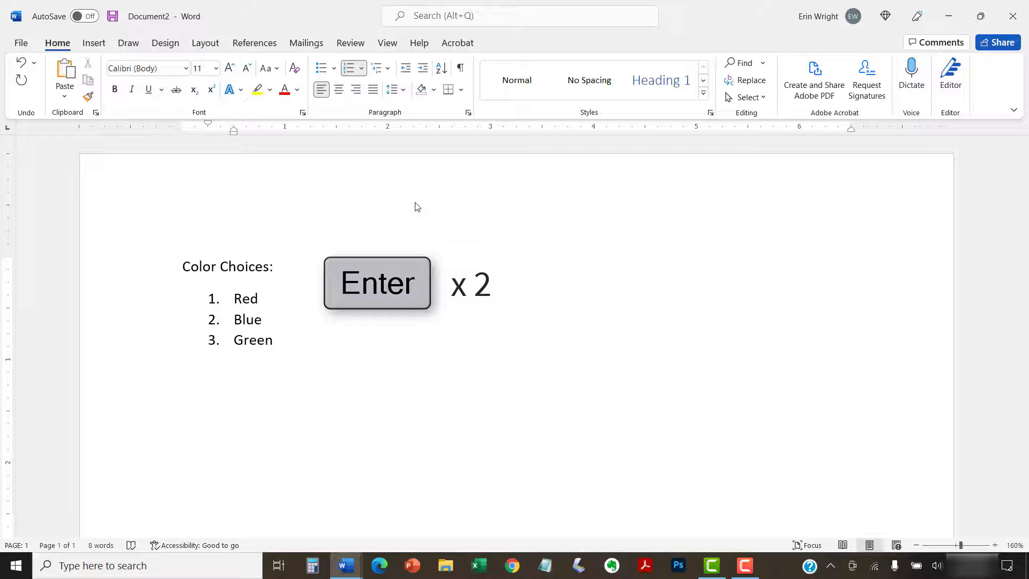
key("Return")
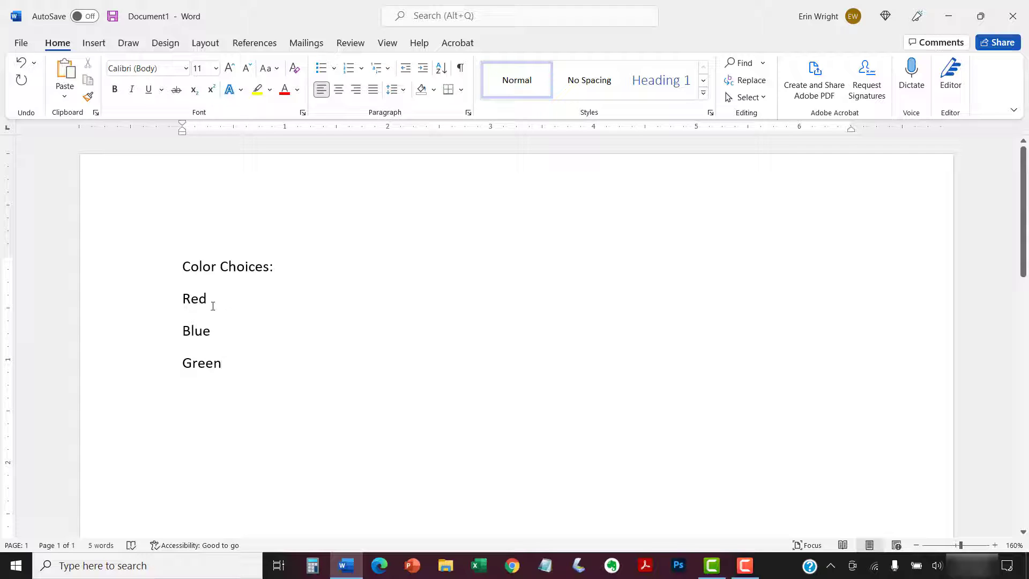
- Number the Red, Blue and Green lines in the 1) 2) 3) style
left_click_drag(182, 295, 231, 375)
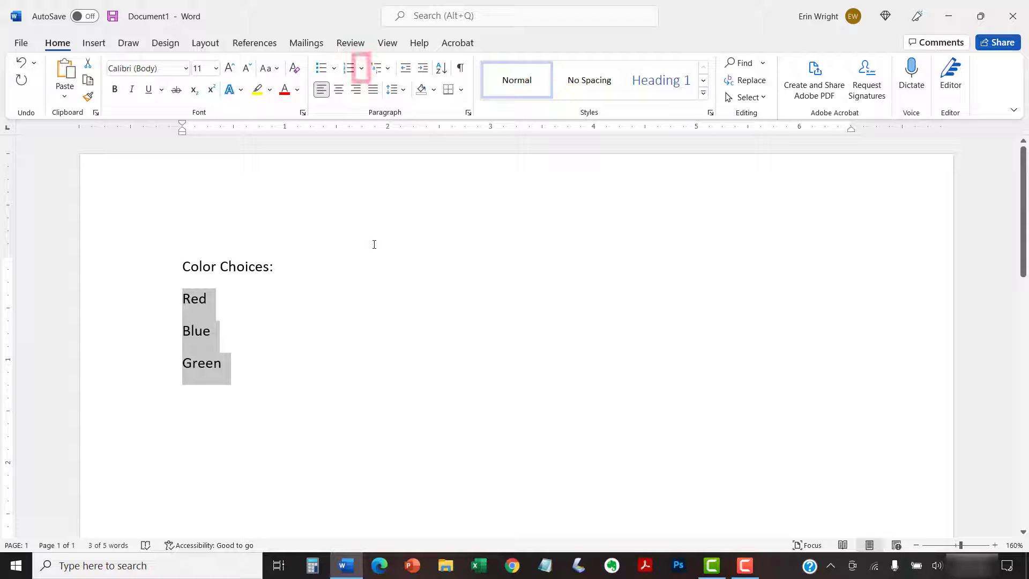
left_click(363, 68)
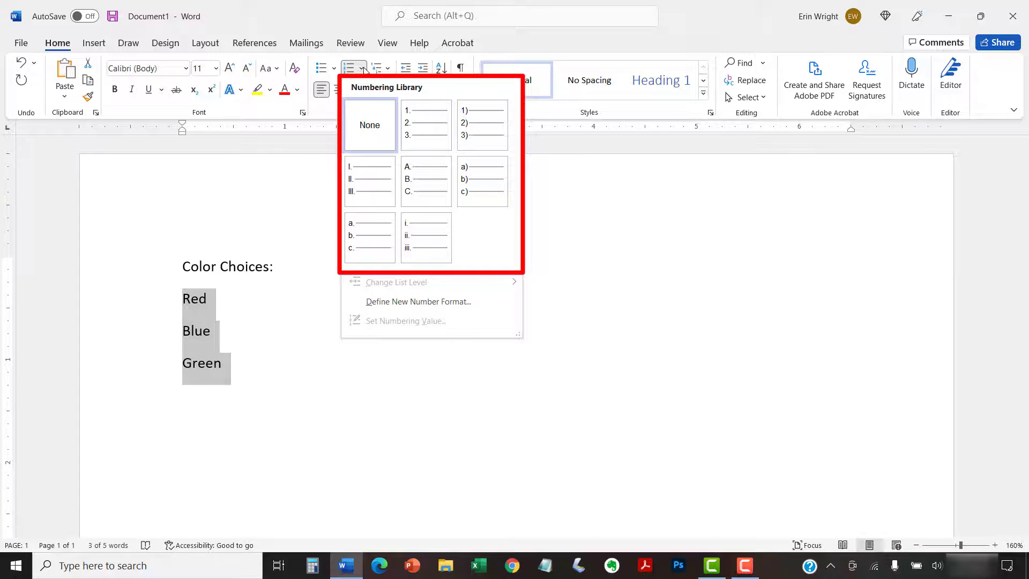
left_click(472, 132)
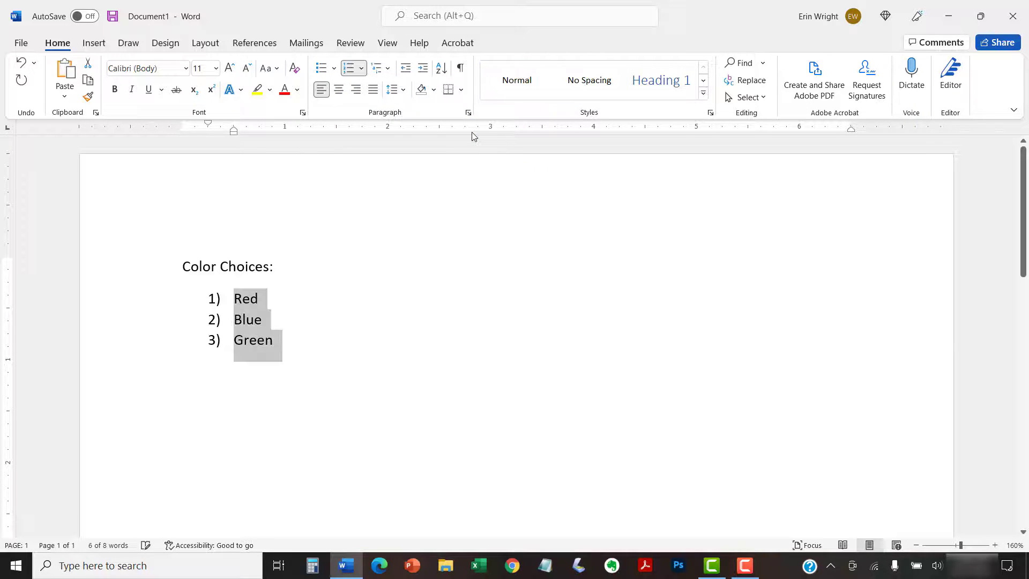
left_click(348, 339)
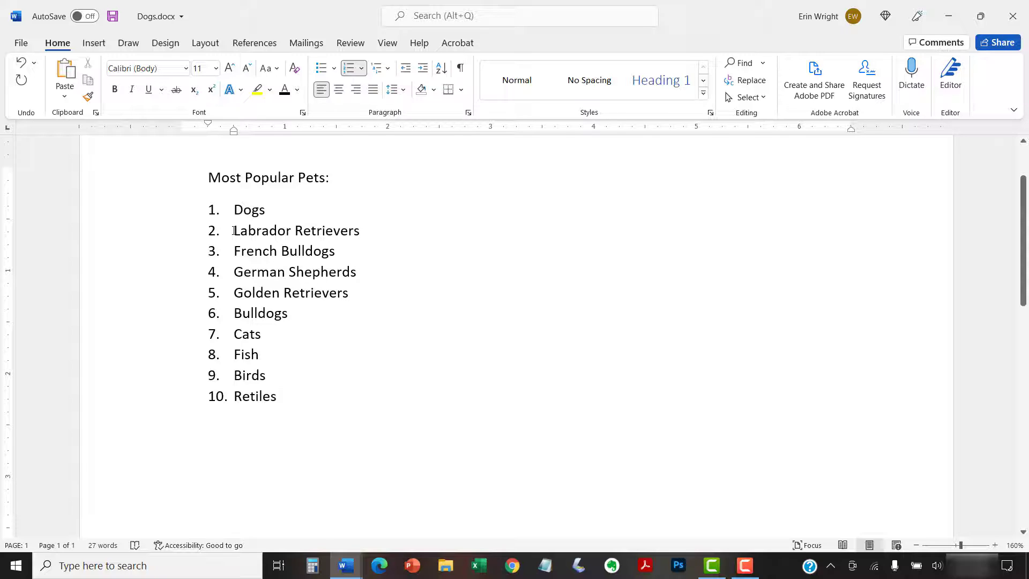
- Indent Labrador Retrievers through Bulldogs two list levels, then back up one to the a.–e. level
left_click_drag(233, 230, 346, 315)
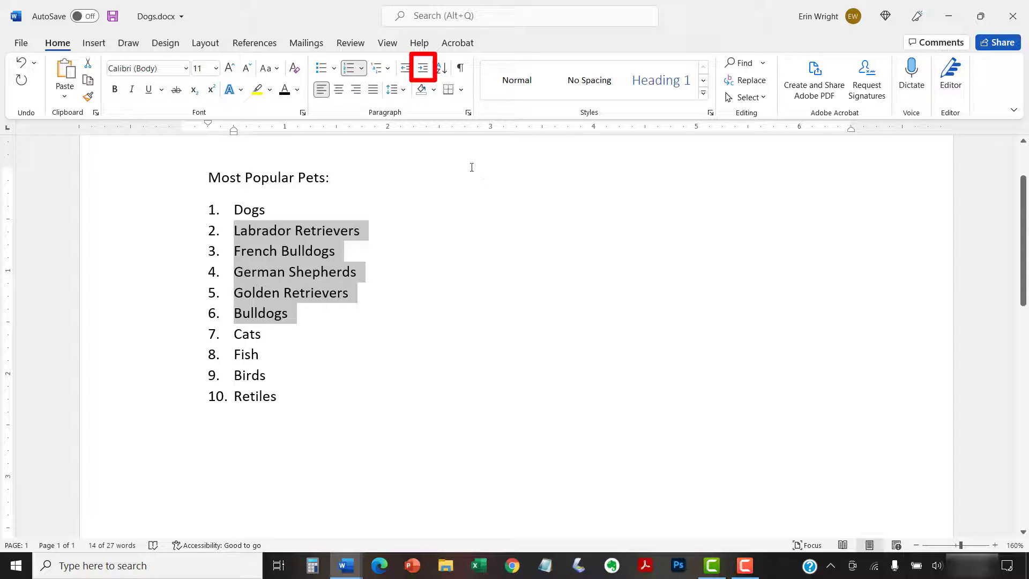
left_click(424, 68)
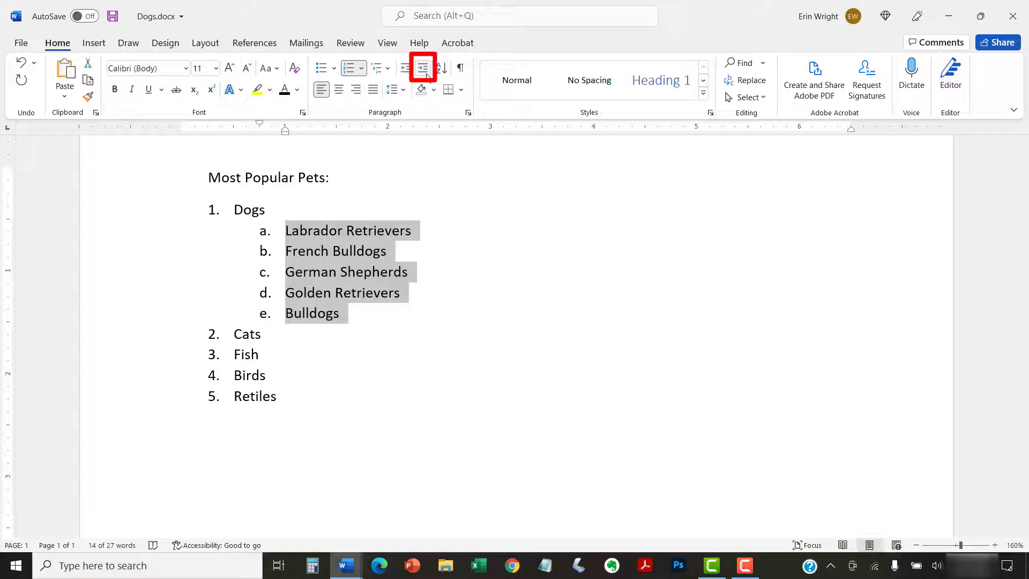
left_click(427, 75)
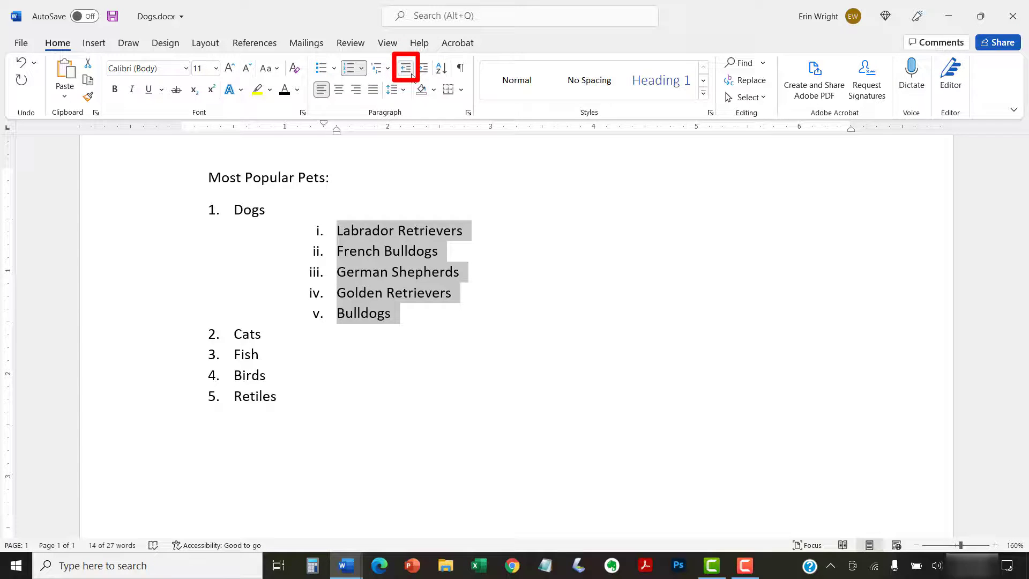
left_click(406, 68)
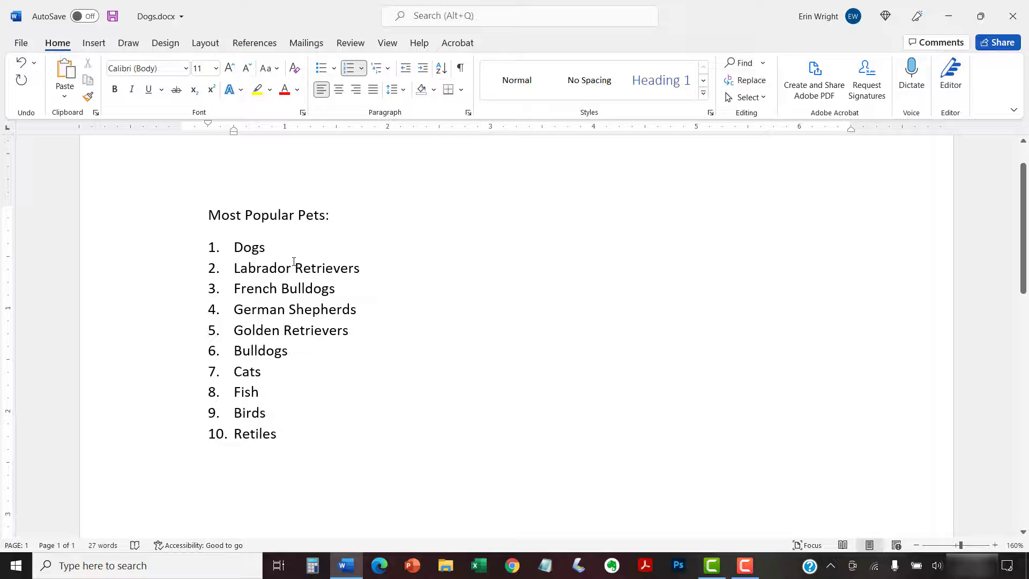
- Move Labrador Retrievers through Bulldogs to the second (a.) list level with Change List Level
left_click_drag(243, 269, 339, 355)
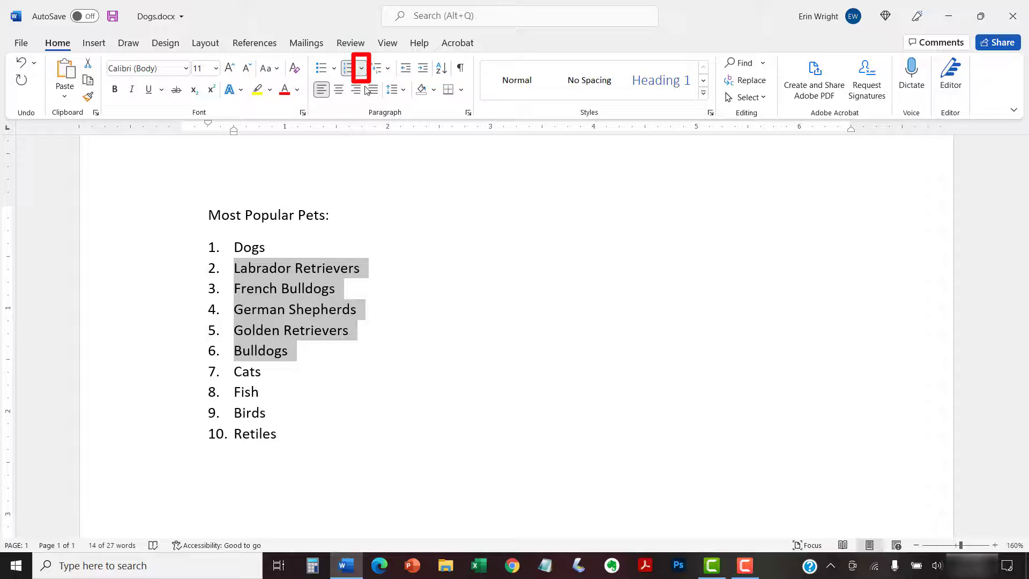
left_click(363, 73)
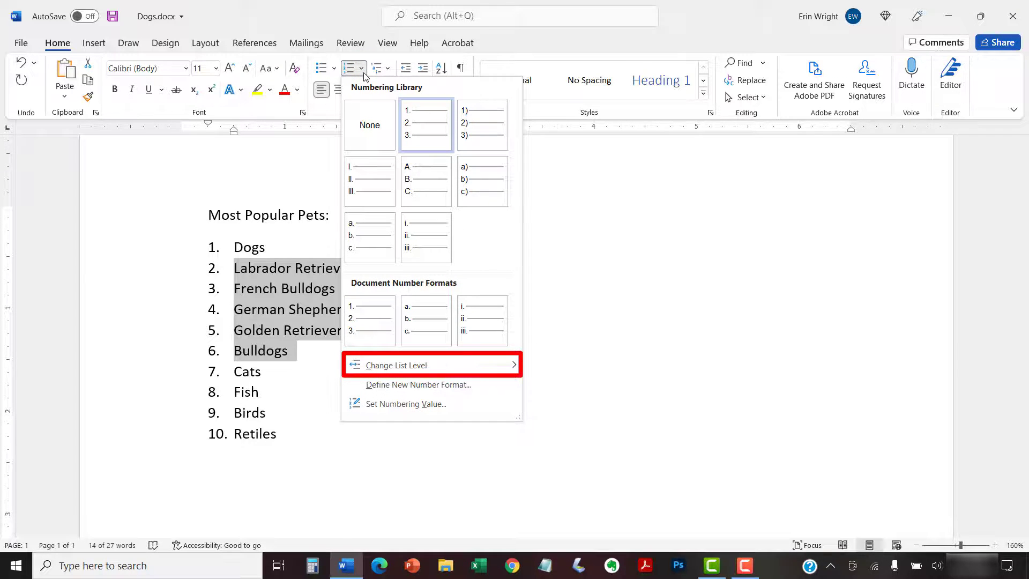
mouse_move(375, 369)
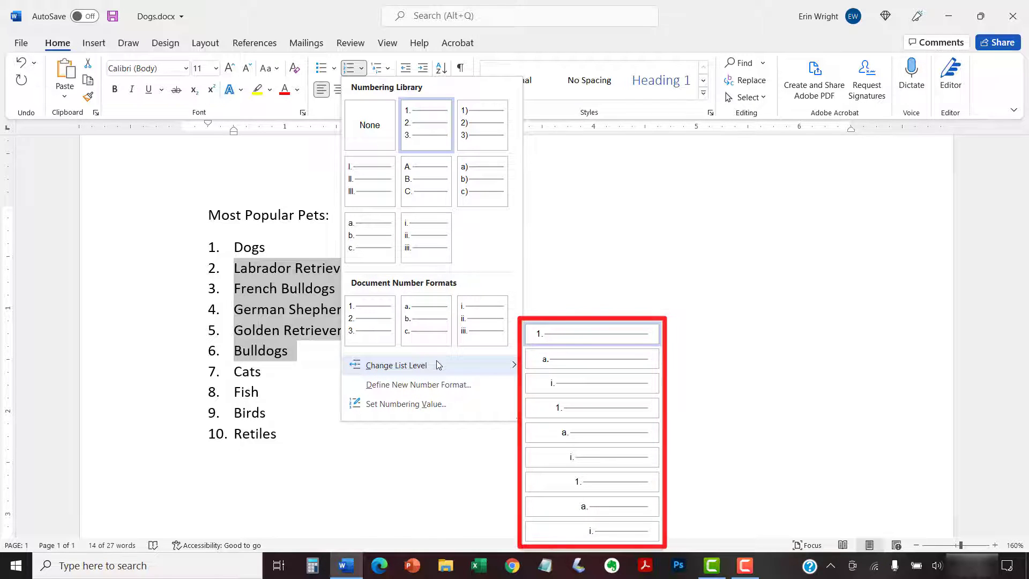
left_click(535, 367)
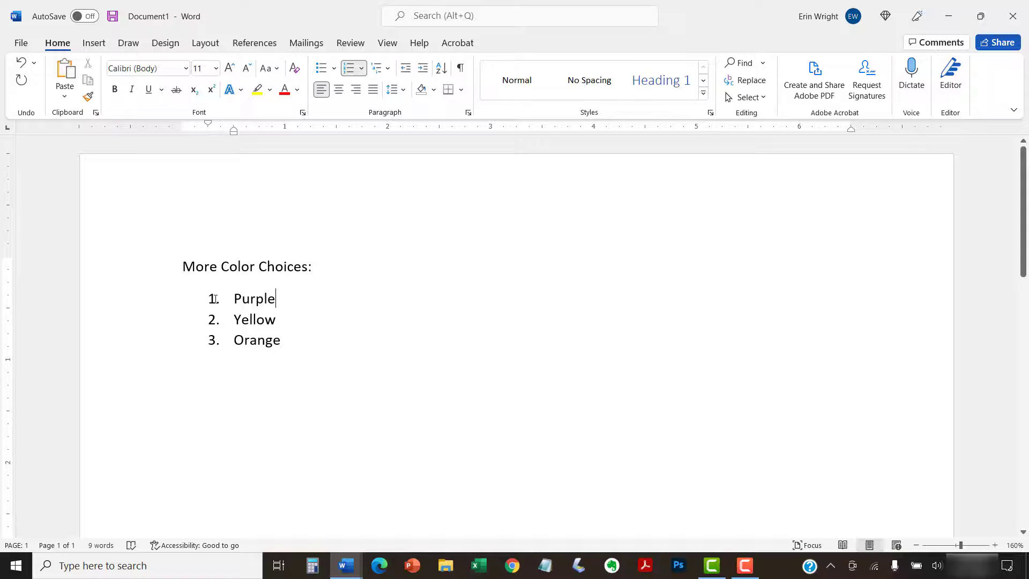
- Set the color list's numbering value to 4 as a new list, so Purple–Orange read 4–6
left_click(215, 299)
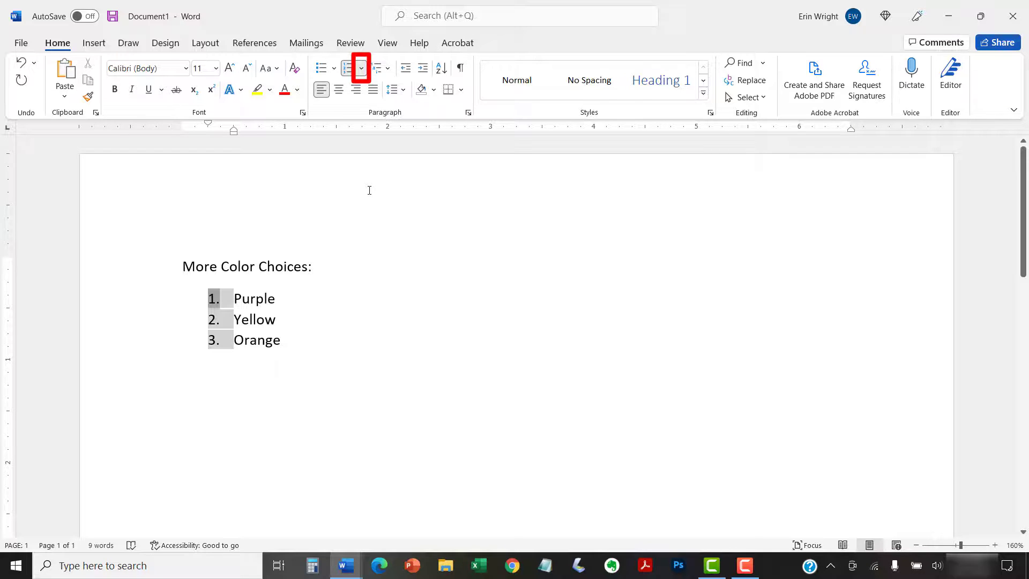
left_click(363, 68)
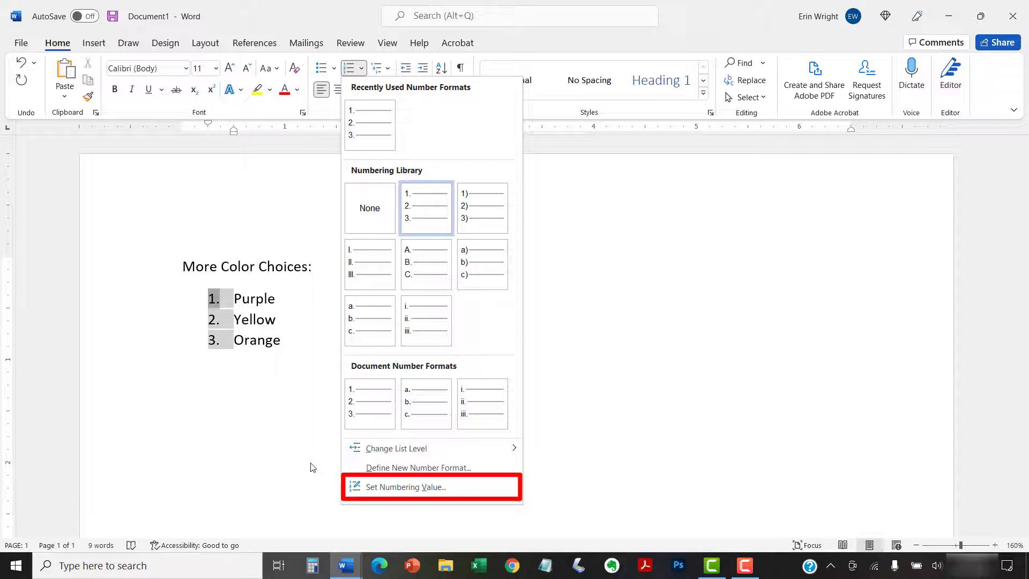
left_click(389, 492)
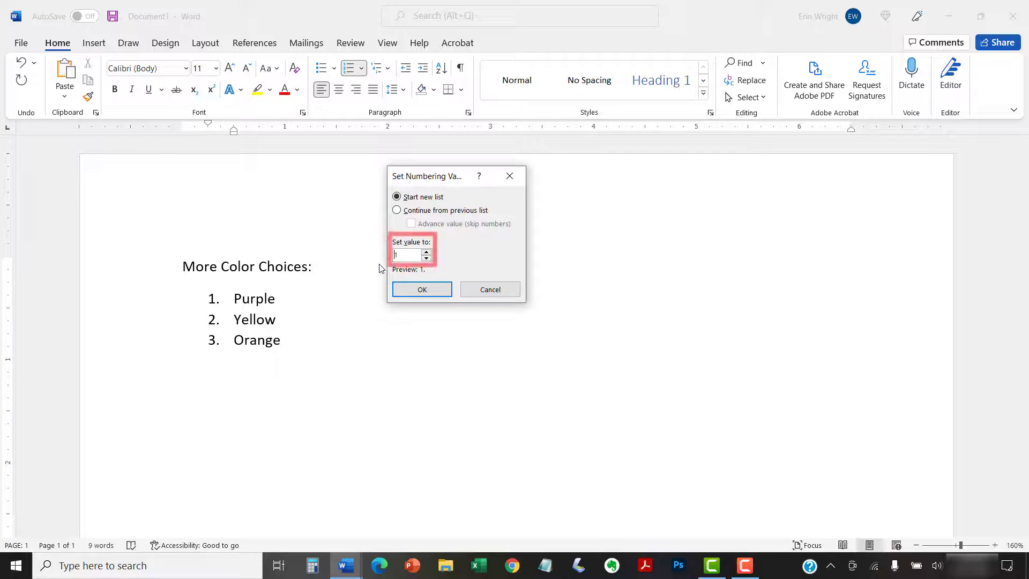
double_click(406, 256)
type("4")
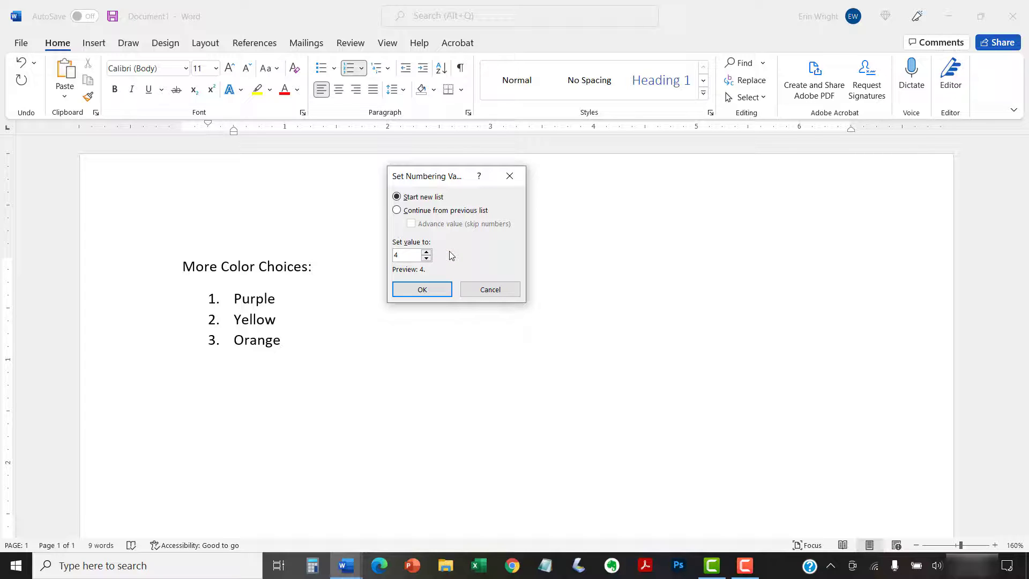
left_click(396, 210)
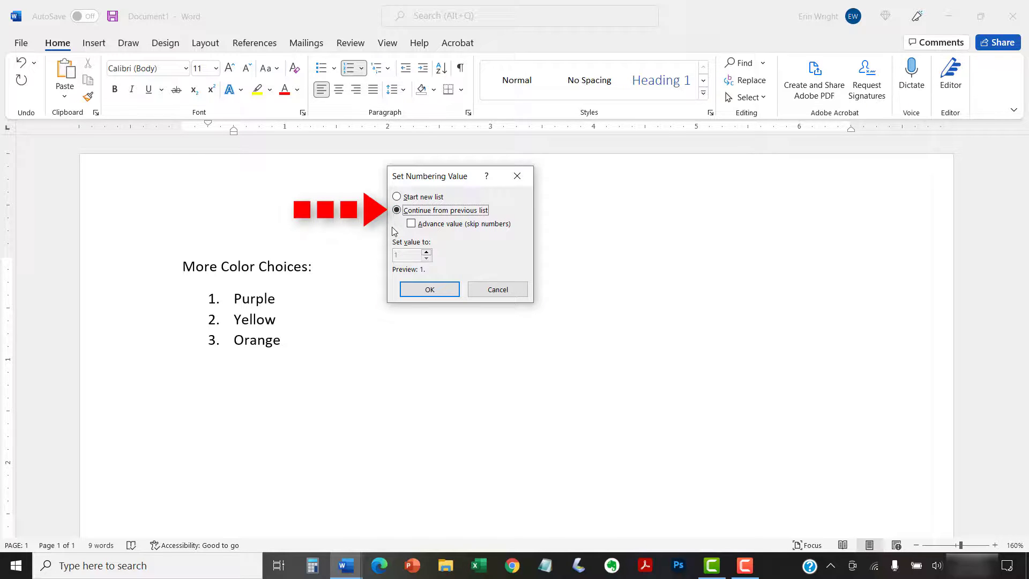
left_click(397, 196)
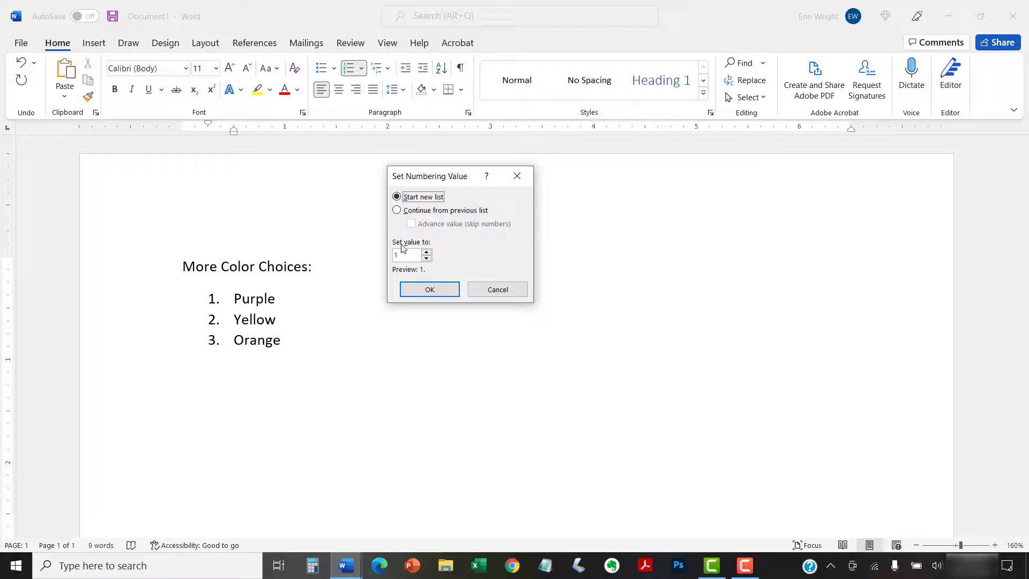
double_click(403, 255)
type("4")
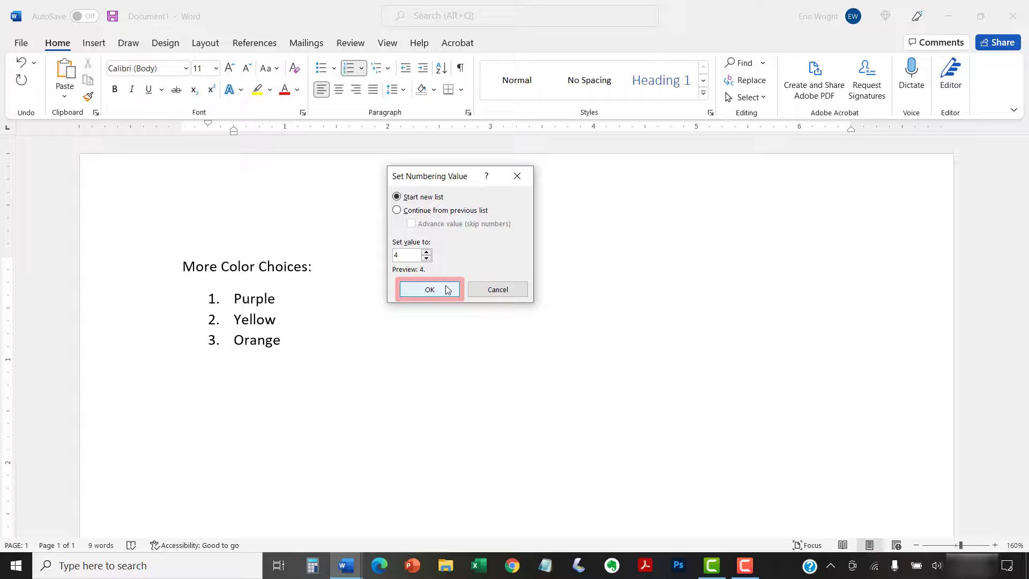
left_click(447, 290)
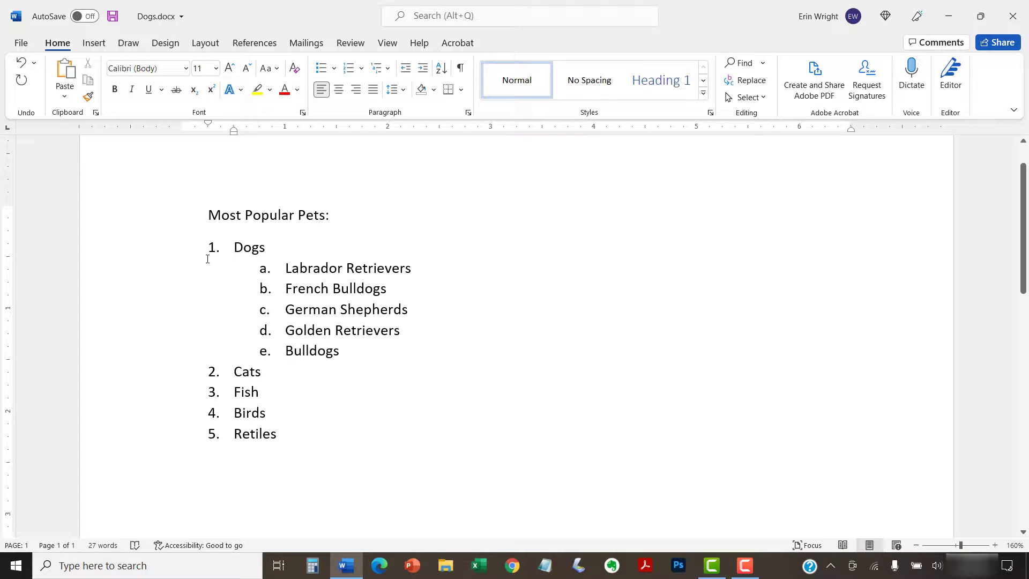
- Format the top-level numbers 1.–5. as red, 12-point Rockwell Extra Bold
left_click(213, 247)
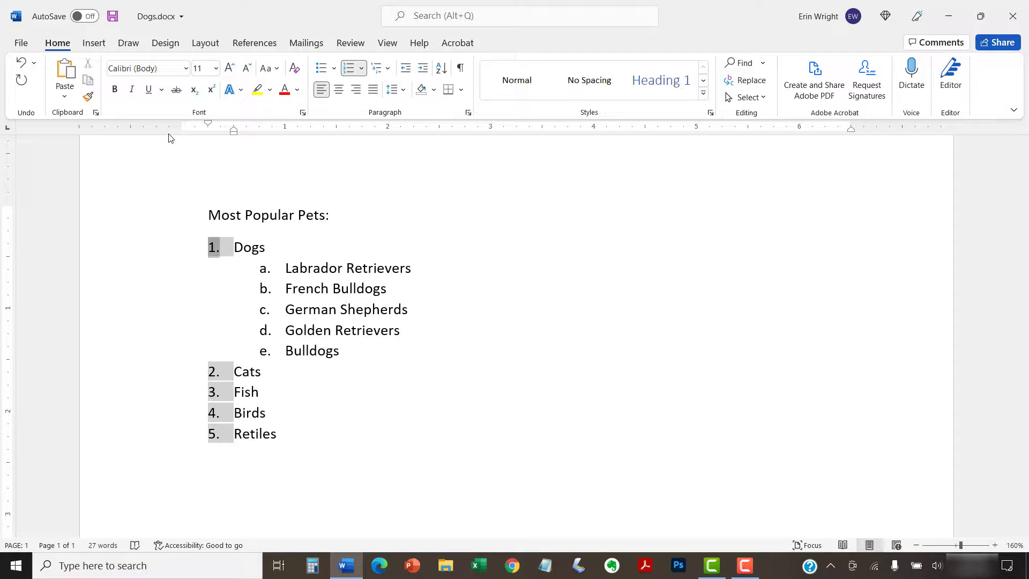
left_click(186, 69)
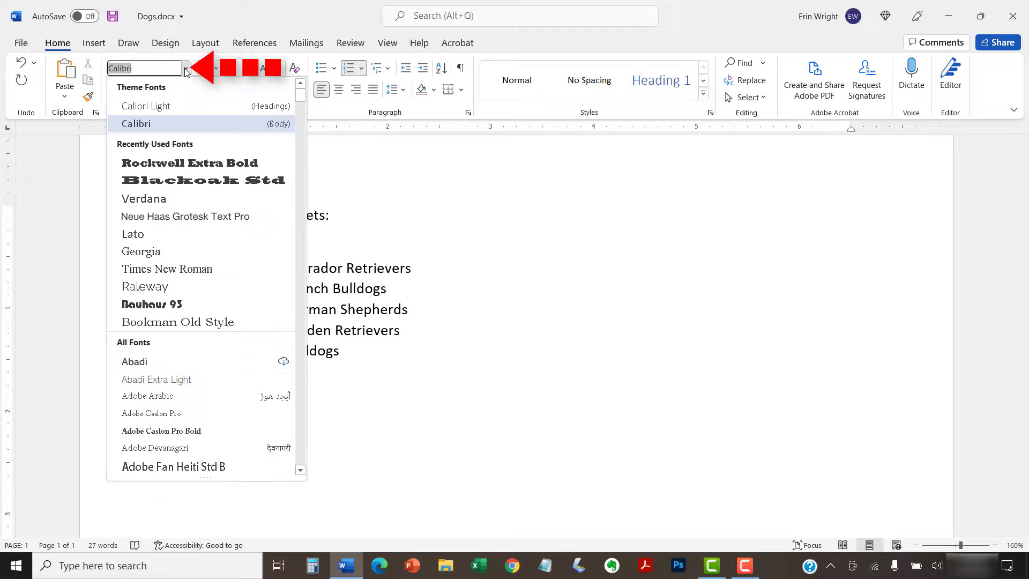
left_click(169, 164)
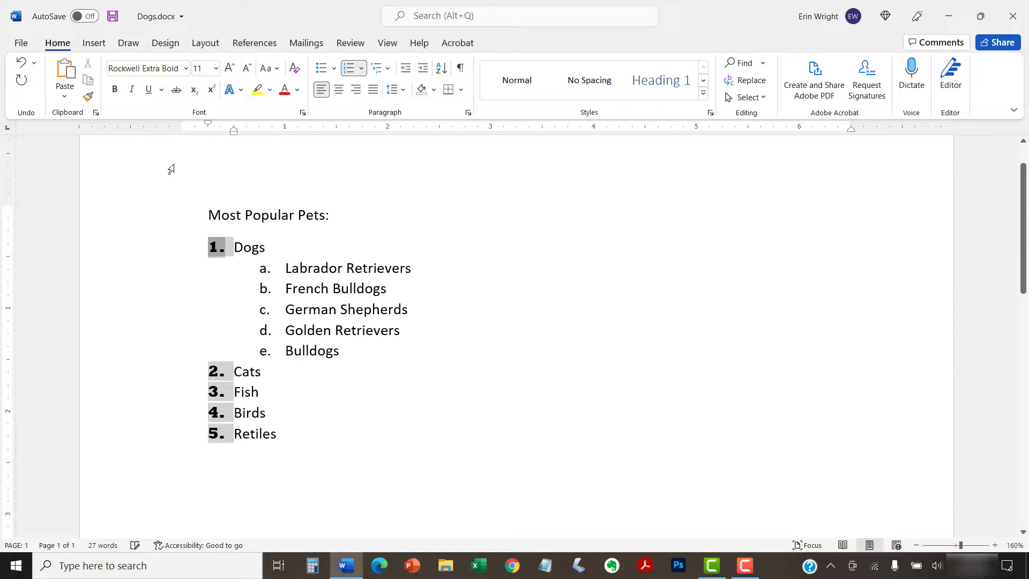
left_click(216, 68)
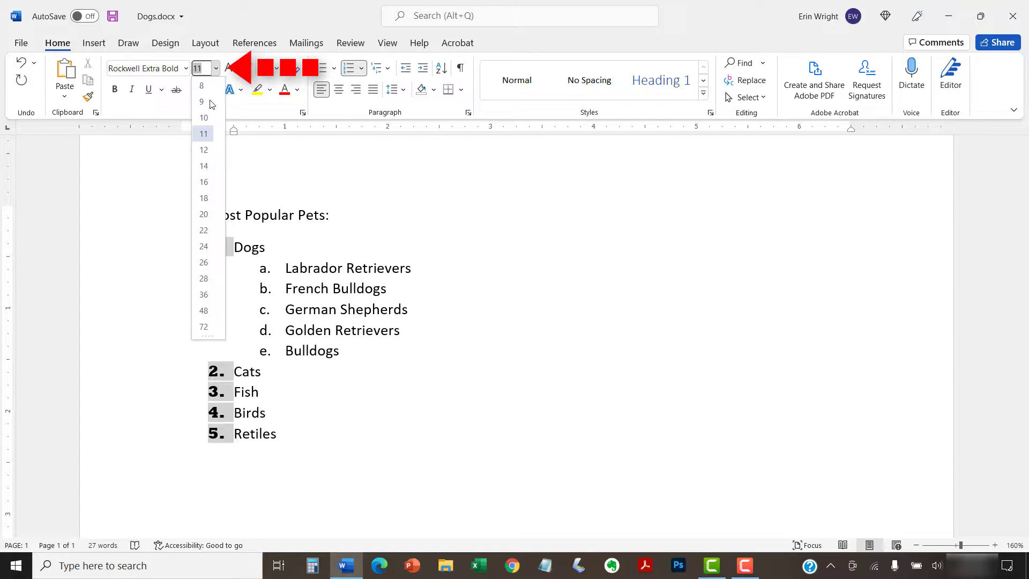
left_click(204, 149)
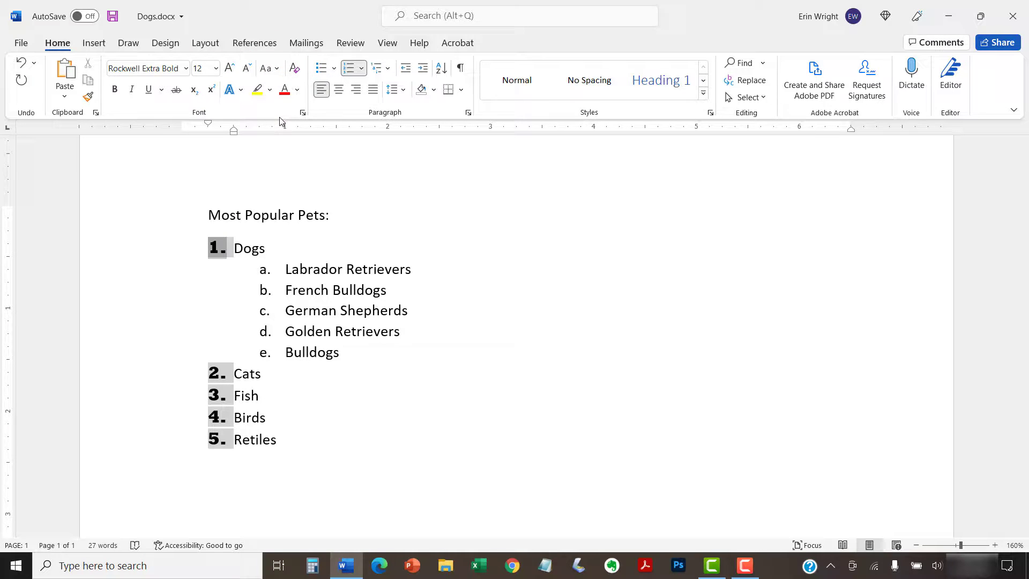
left_click(298, 90)
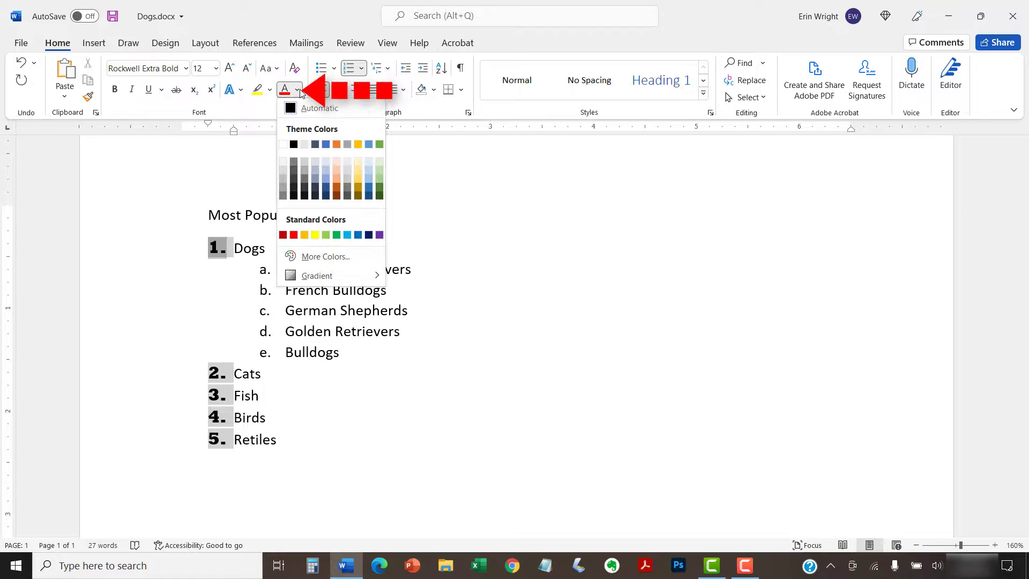
left_click(295, 236)
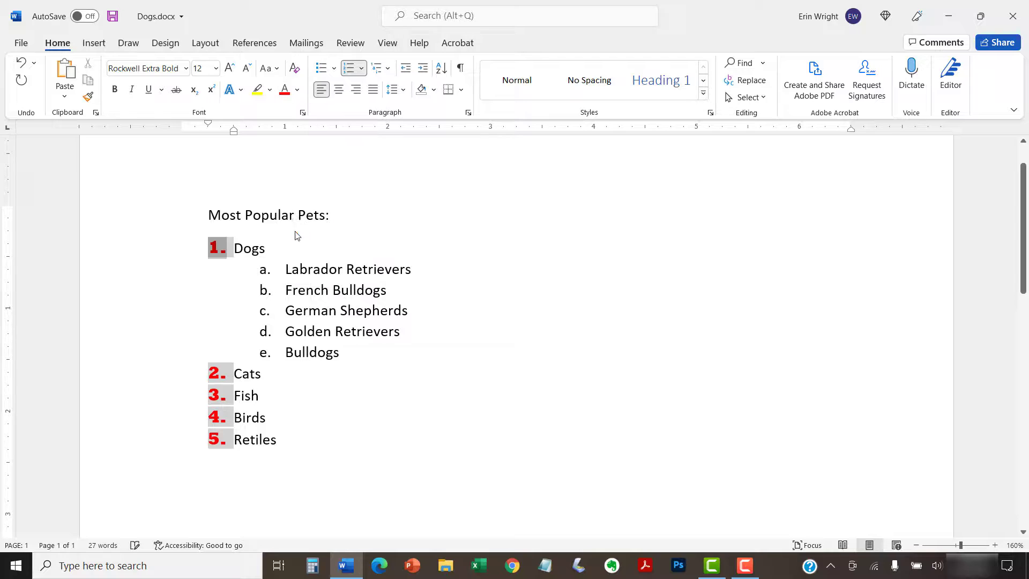
left_click(336, 185)
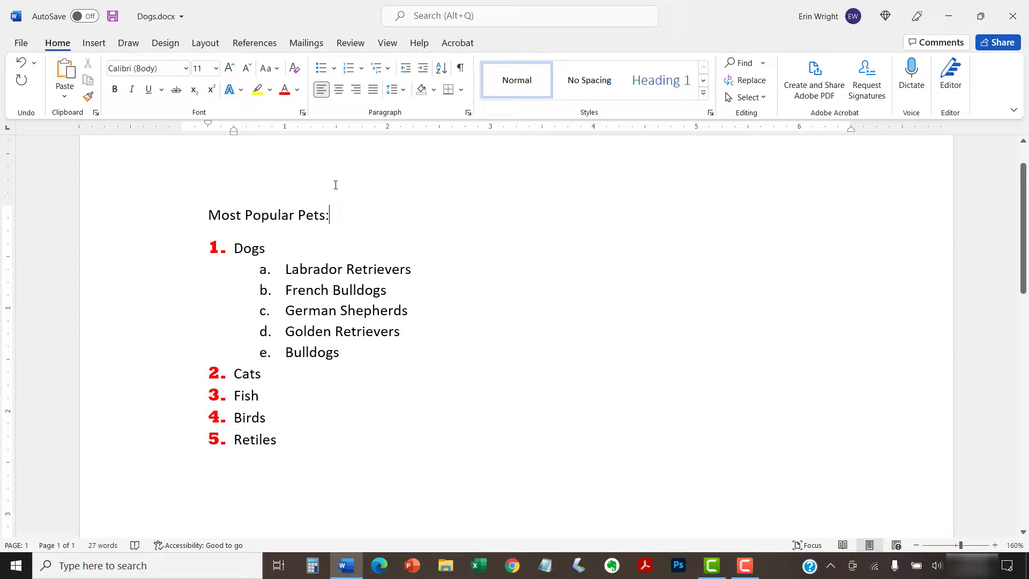